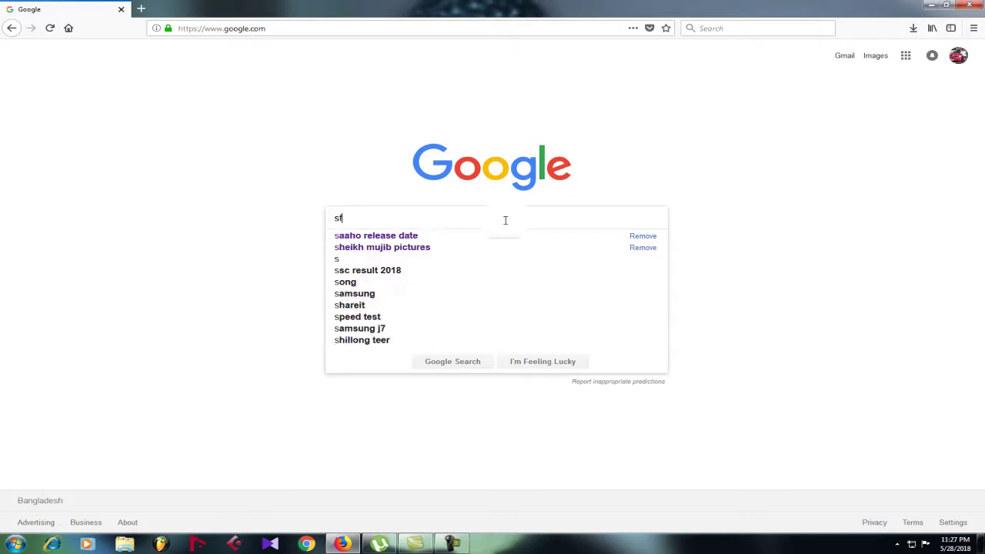
- Search Google for "fl studio download"
key("BackSpace")
type("fl studi dw")
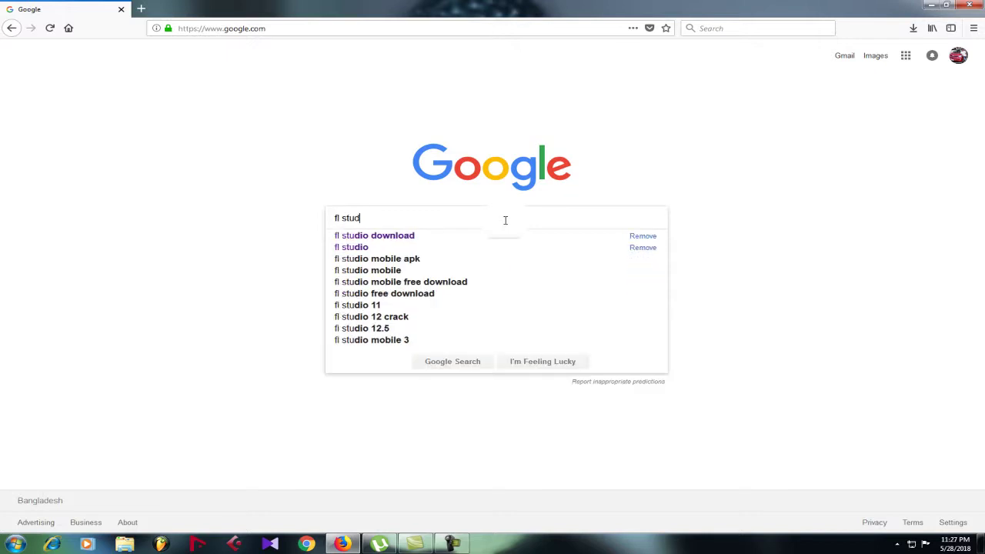
key("BackSpace")
key("BackSpace")
key("BackSpace")
key("BackSpace")
key("BackSpace")
type("dio ")
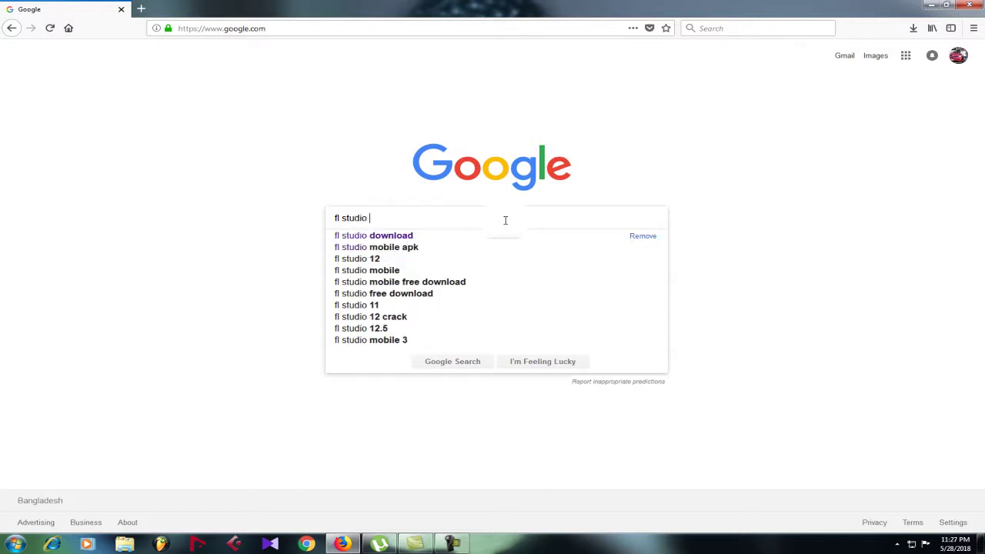
type("dwonload")
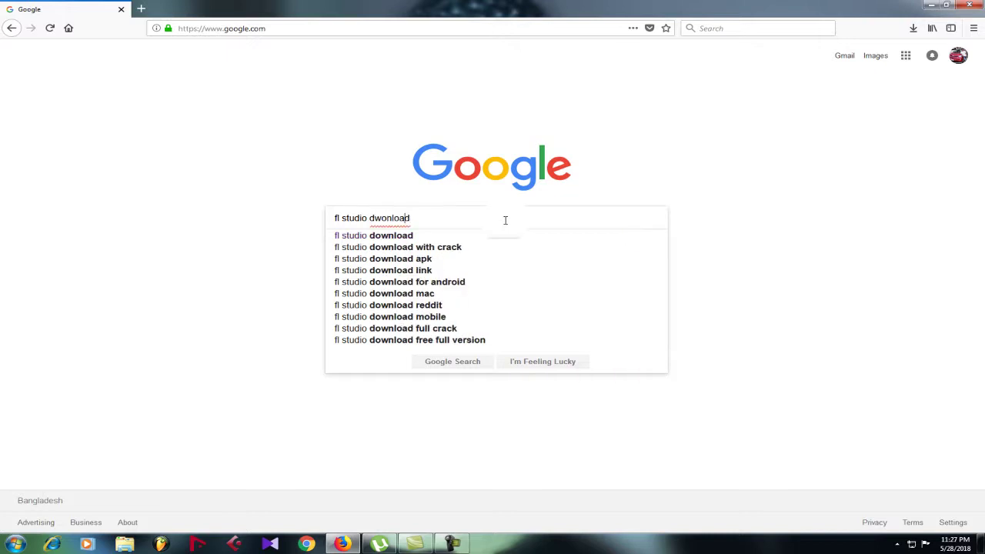
key("Down")
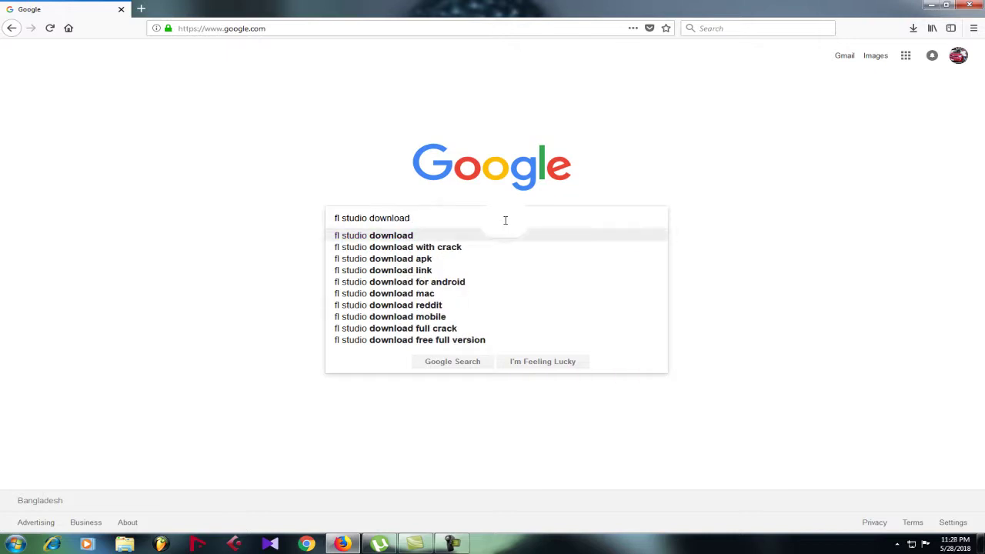
key("Return")
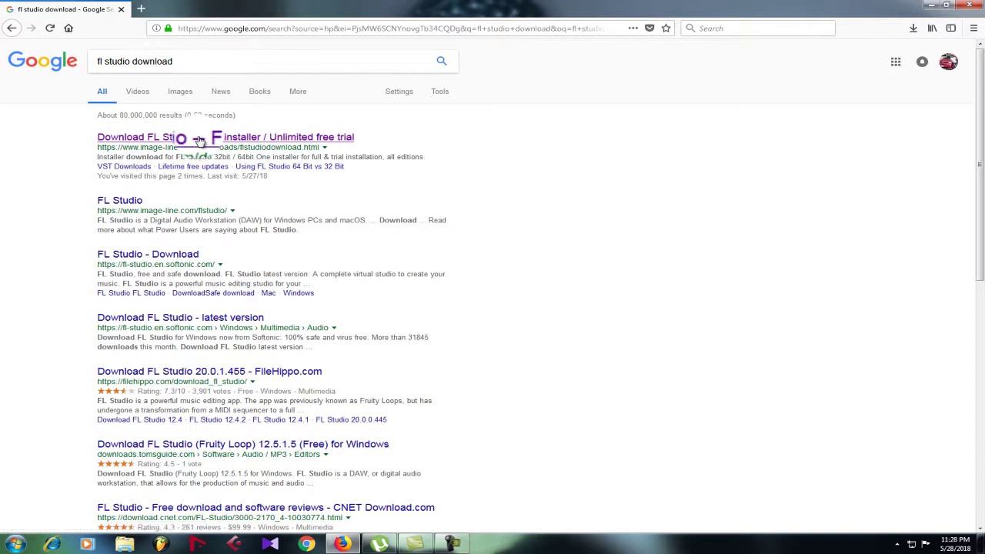
- Open Image-Line's official FL Studio download page and request the Windows installer, cancelling the download and declining the browser integration help
left_click(199, 141)
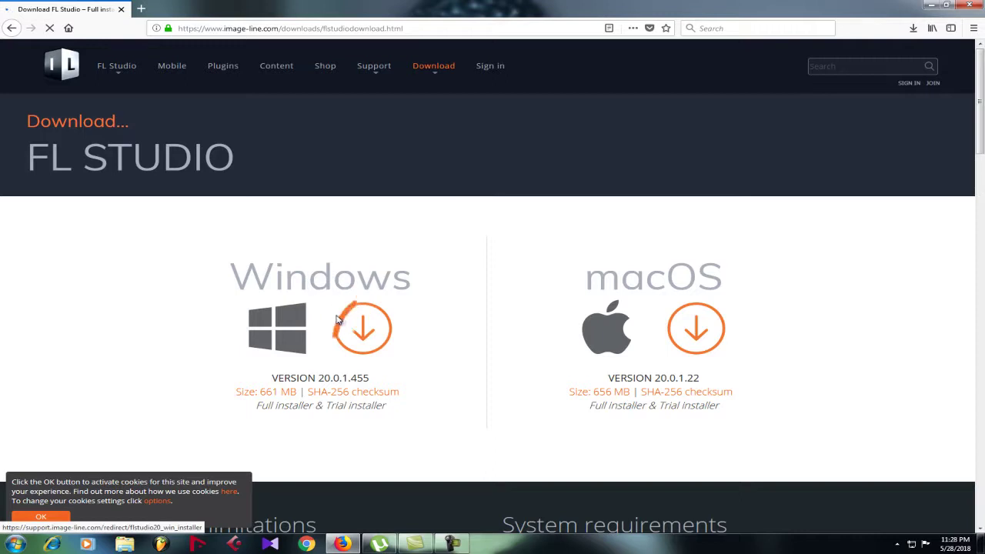
scroll(444, 306, "down", 3)
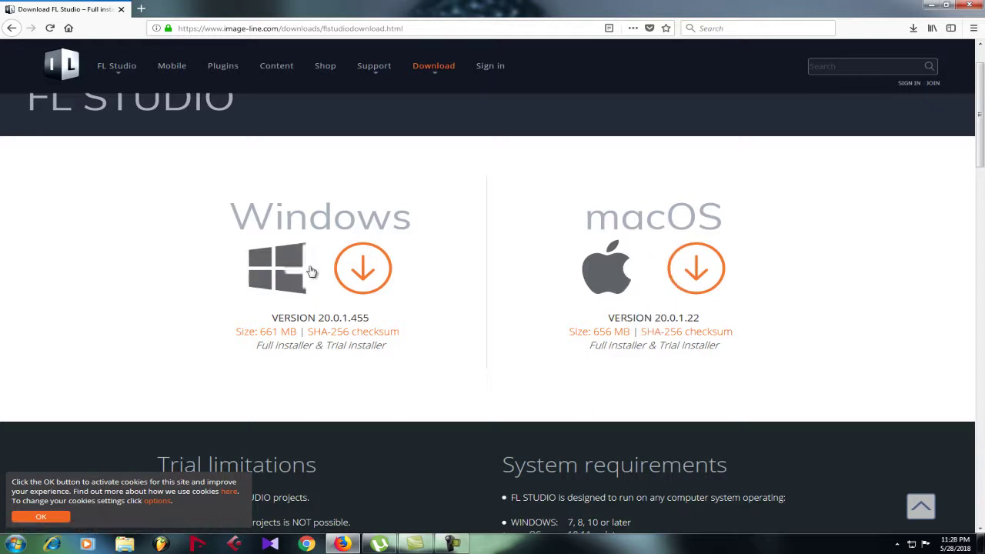
left_click(363, 277)
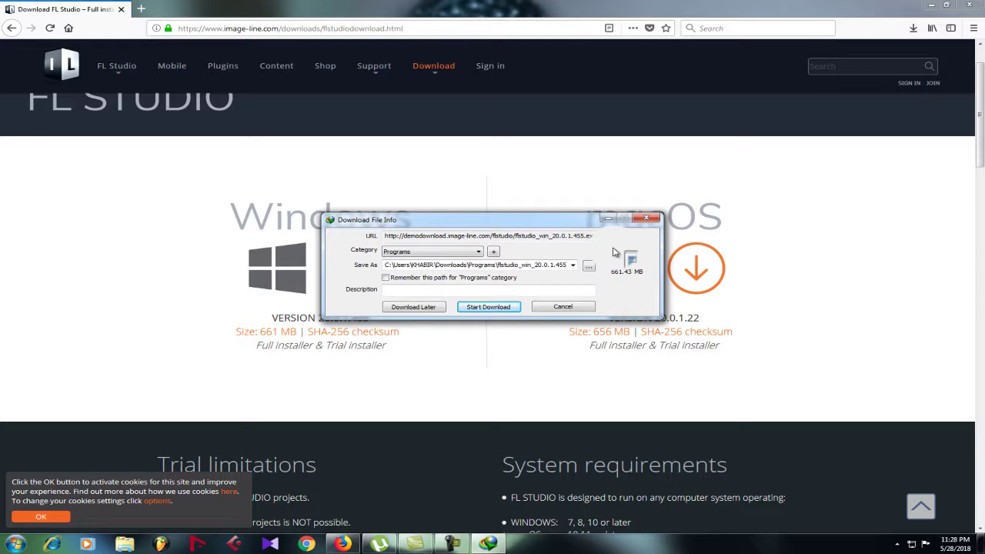
left_click(572, 308)
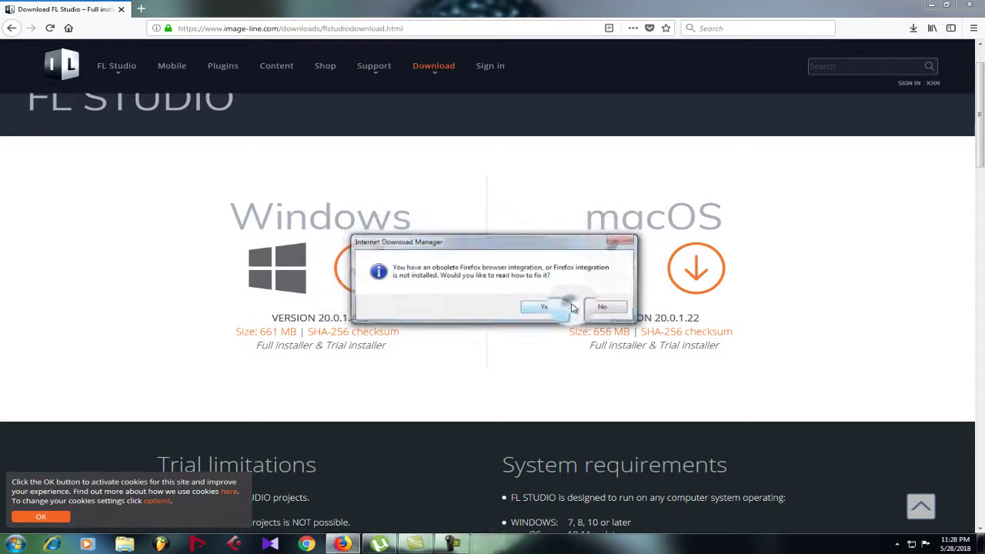
left_click(602, 307)
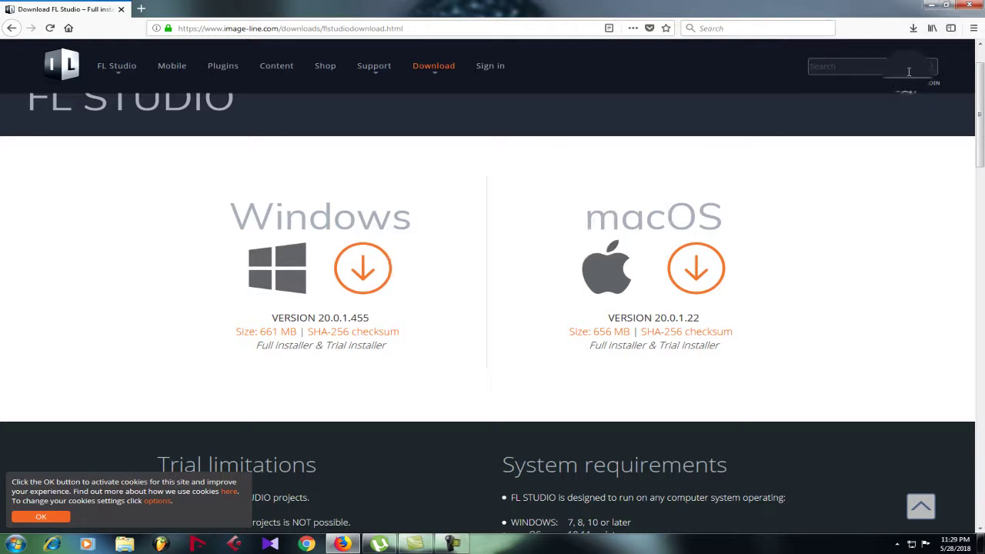
- Switch to FL Studio and open the recent project unknown.flp, closing its Fruity Reeverb 2 and Fruity parametric EQ 2 windows
left_click(931, 7)
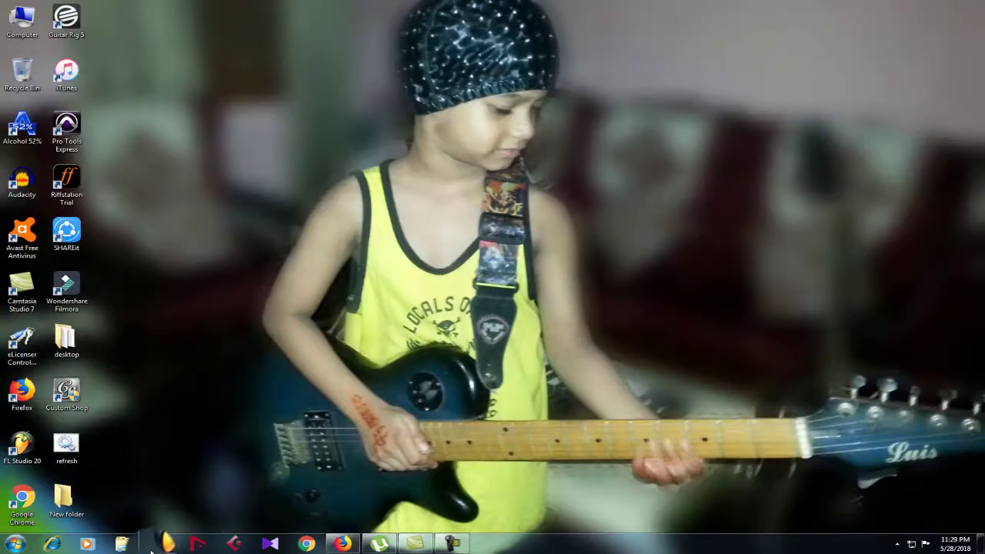
left_click(160, 543)
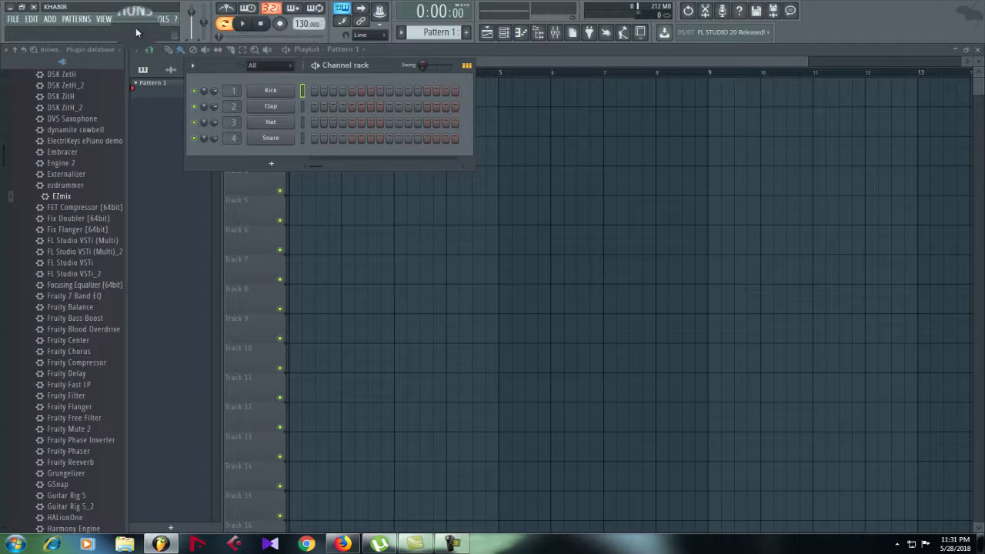
left_click(15, 23)
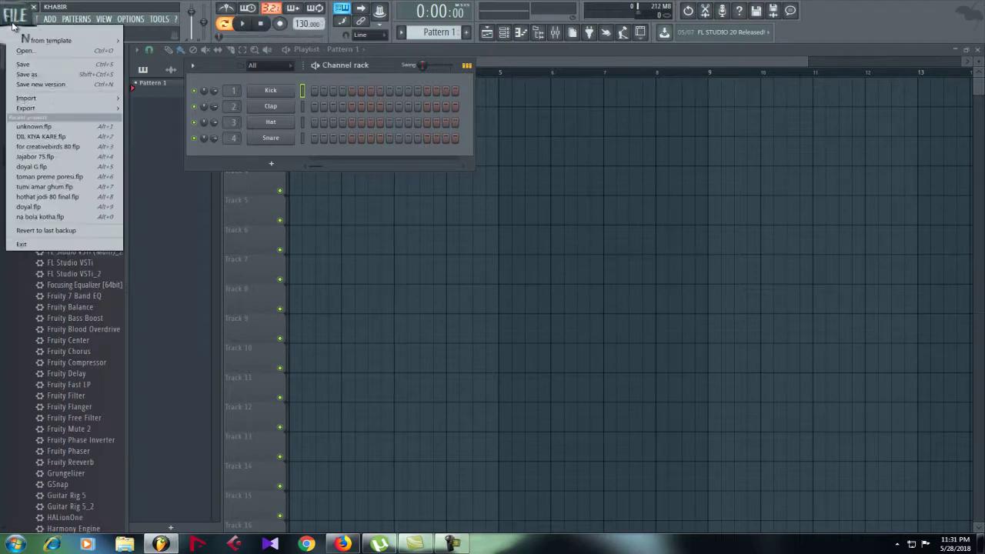
left_click(54, 129)
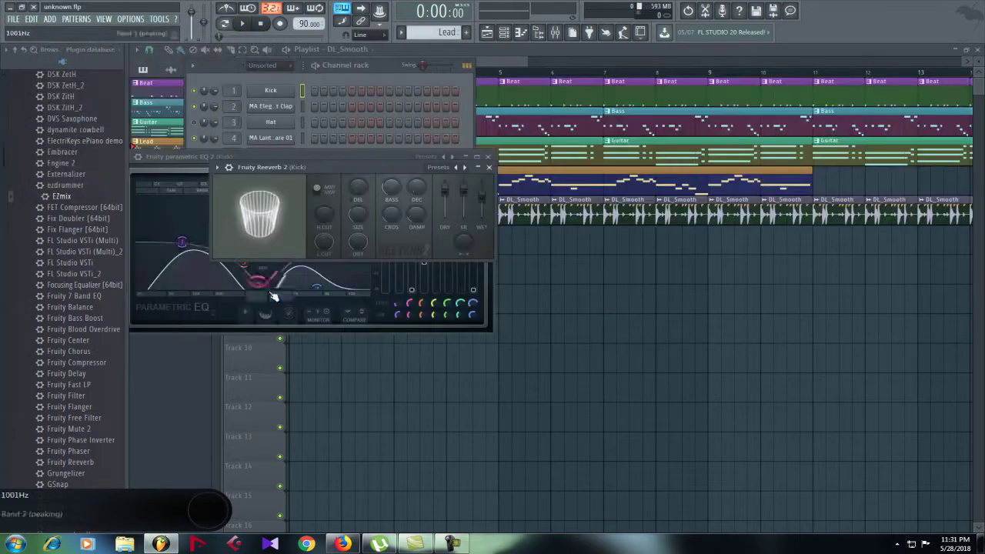
left_click(493, 168)
left_click(487, 156)
- Review the audio device and mixer settings, and close the settings window
left_click(131, 18)
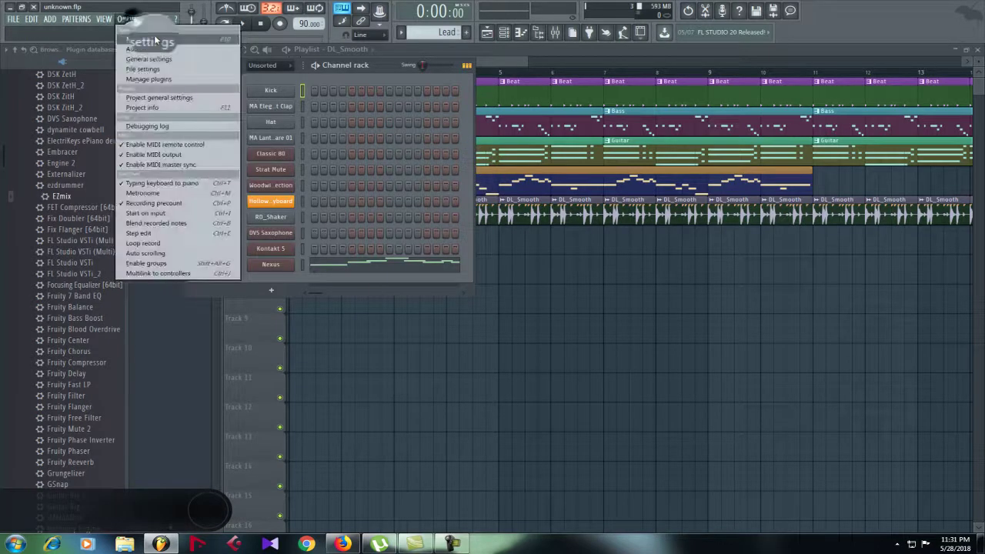
left_click(155, 40)
left_click(362, 124)
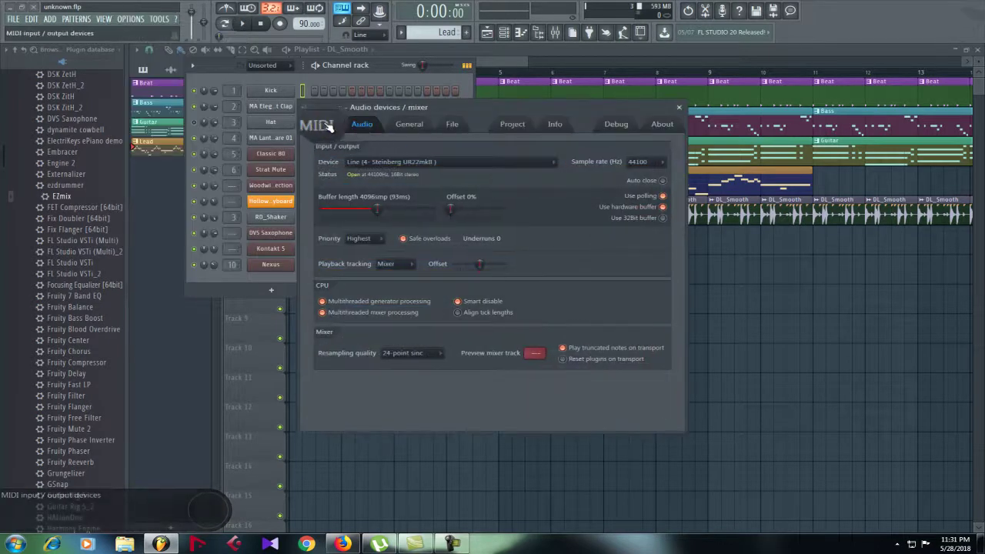
left_click(679, 107)
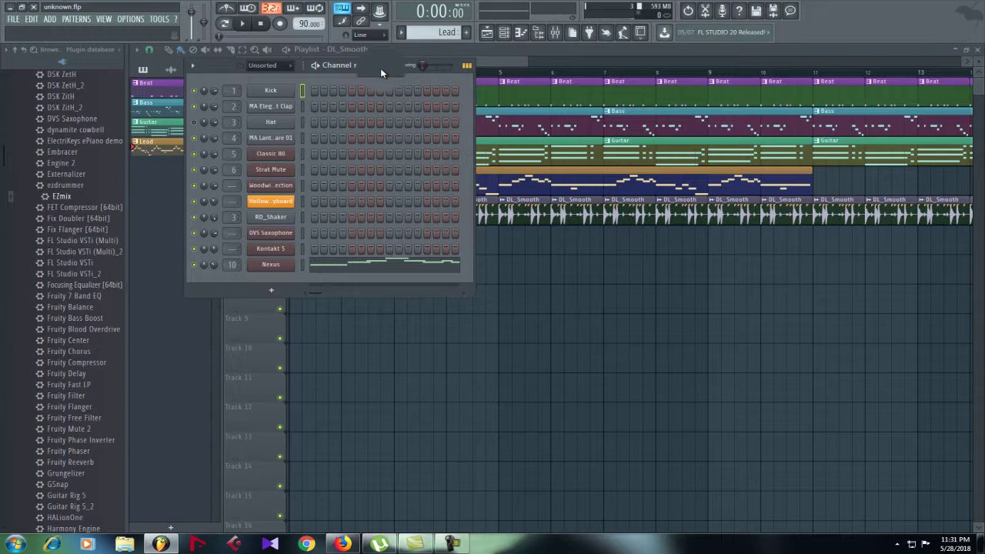
- Hide the channel rack and play the song with the whole arrangement in view in the playlist
left_click(502, 59)
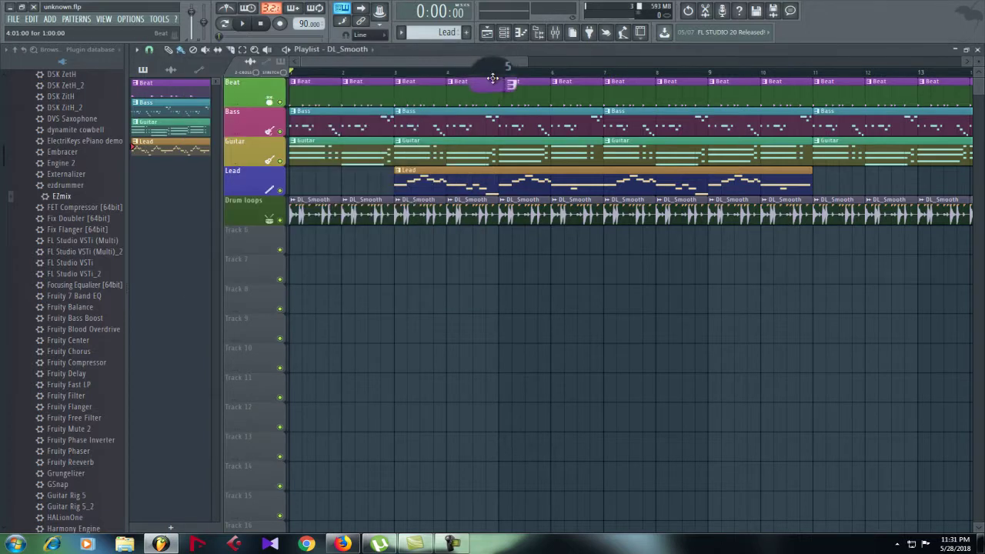
scroll(498, 81, "down", 5)
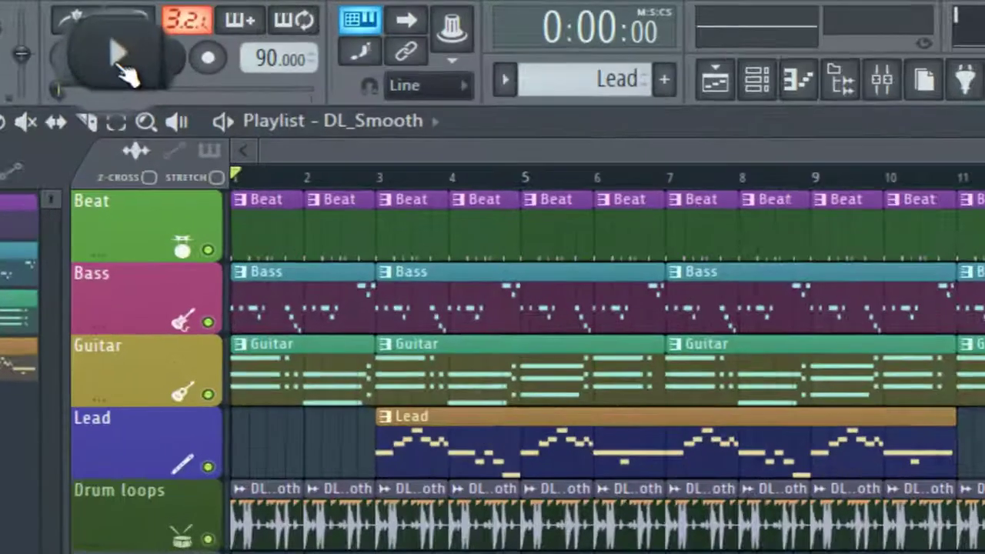
left_click(243, 25)
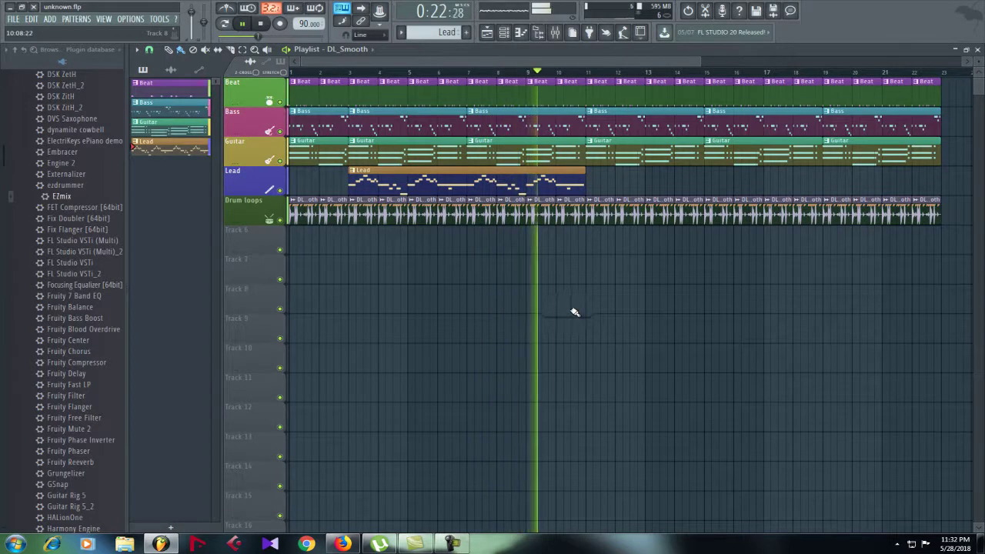
- Examine the track levels in the mixer during playback, close the mixer and stop the song
left_click(555, 31)
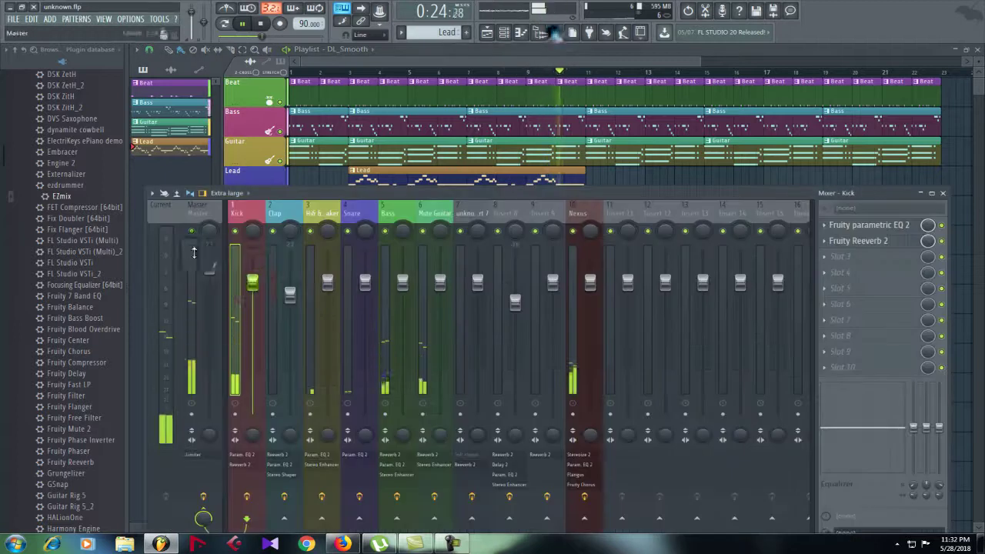
left_click(944, 194)
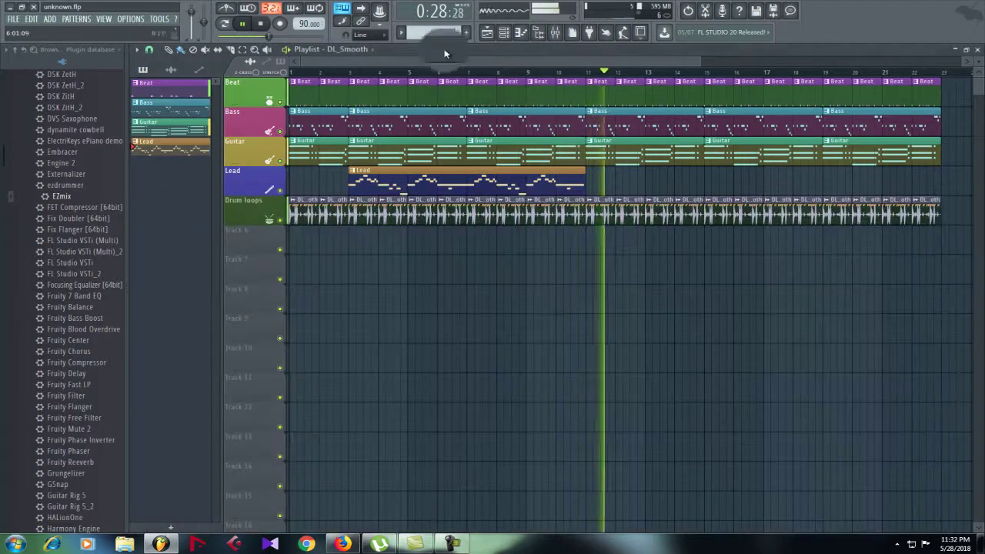
left_click(262, 25)
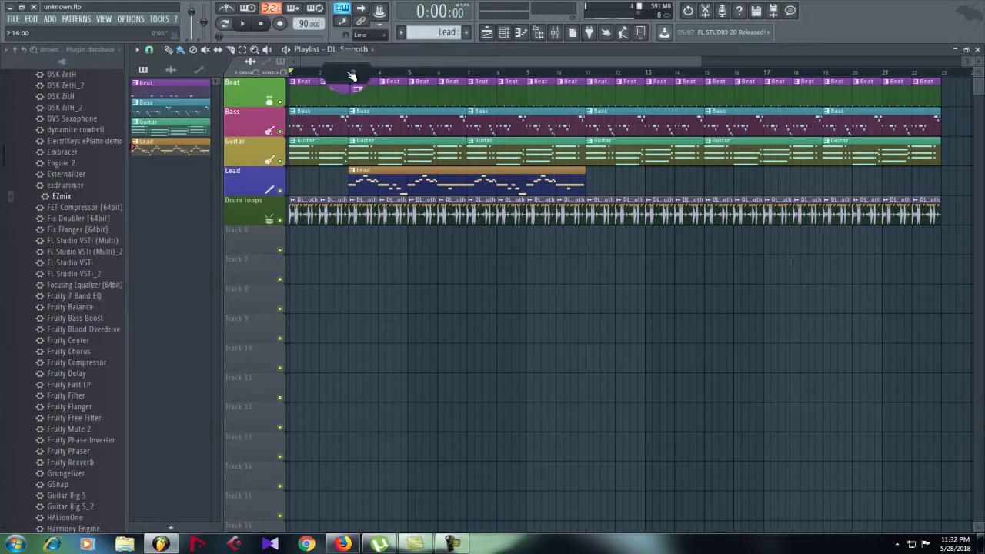
left_click_drag(351, 74, 353, 84)
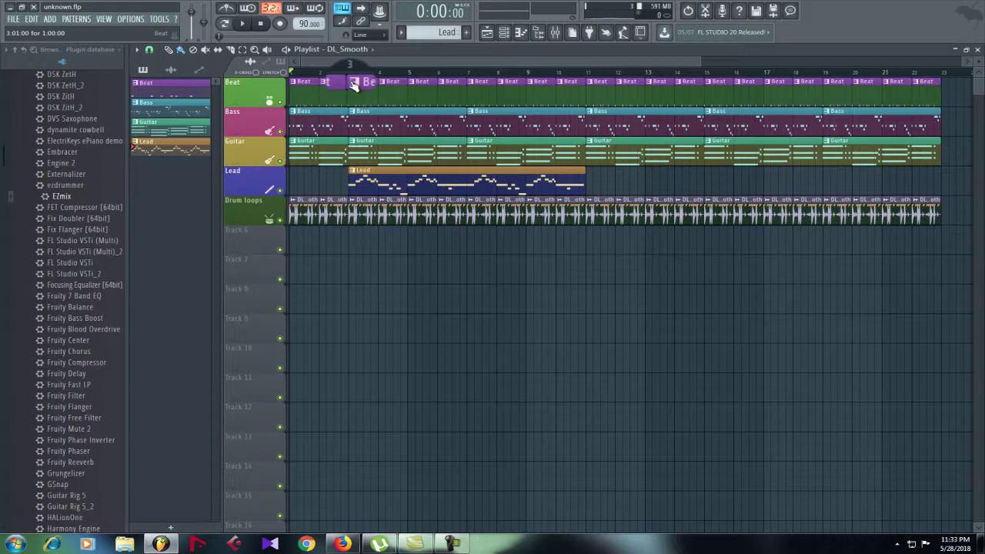
left_click_drag(353, 85, 364, 76)
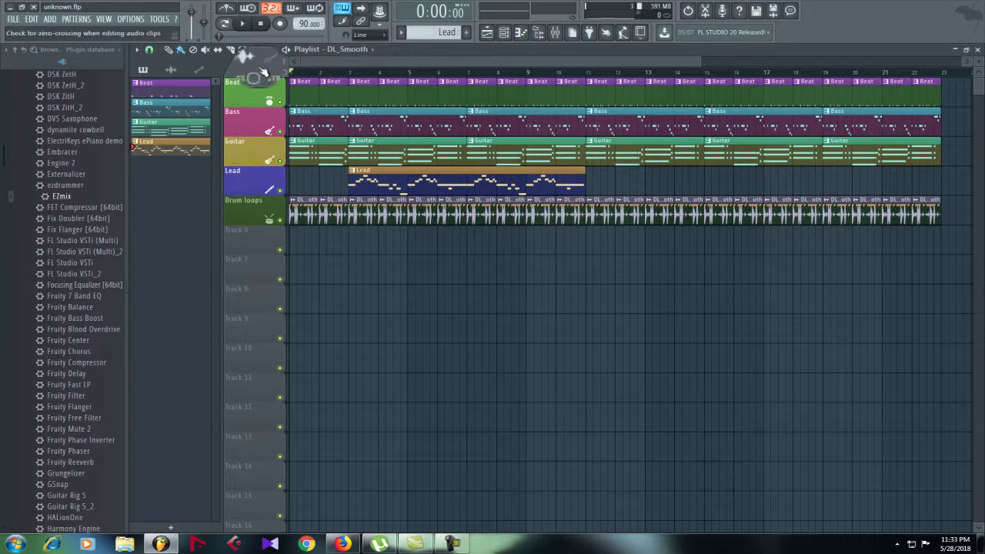
- Play the arrangement from the start past bar 11 and stop playback
left_click(245, 25)
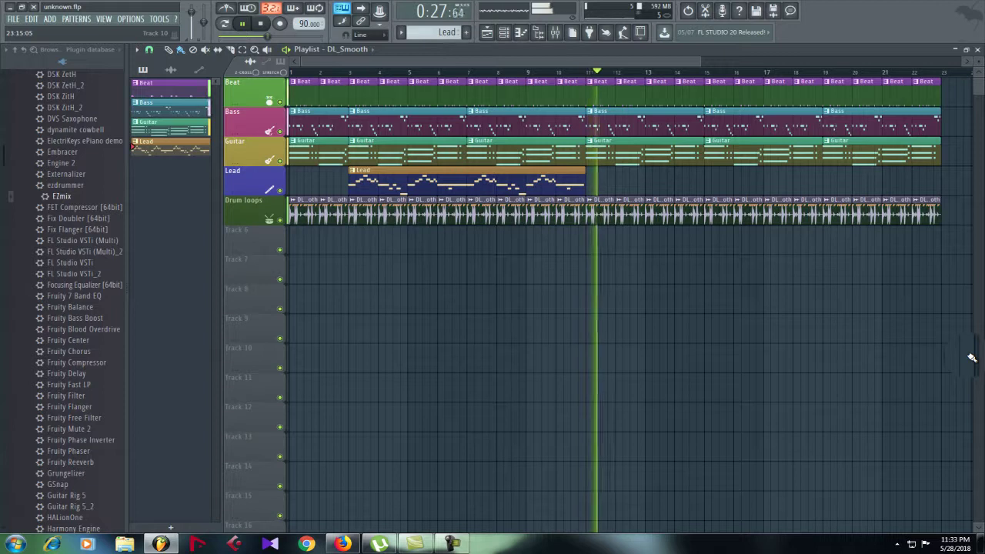
key("space")
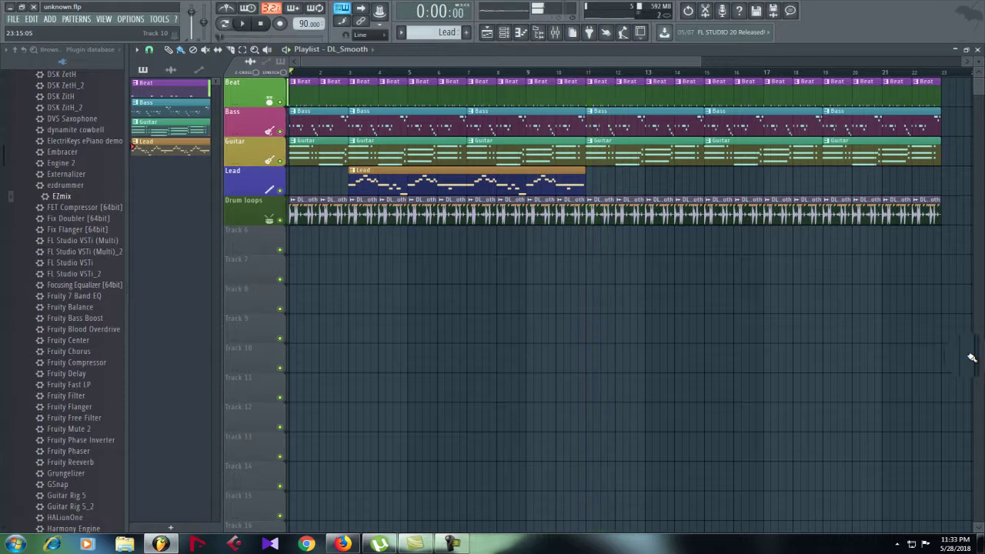